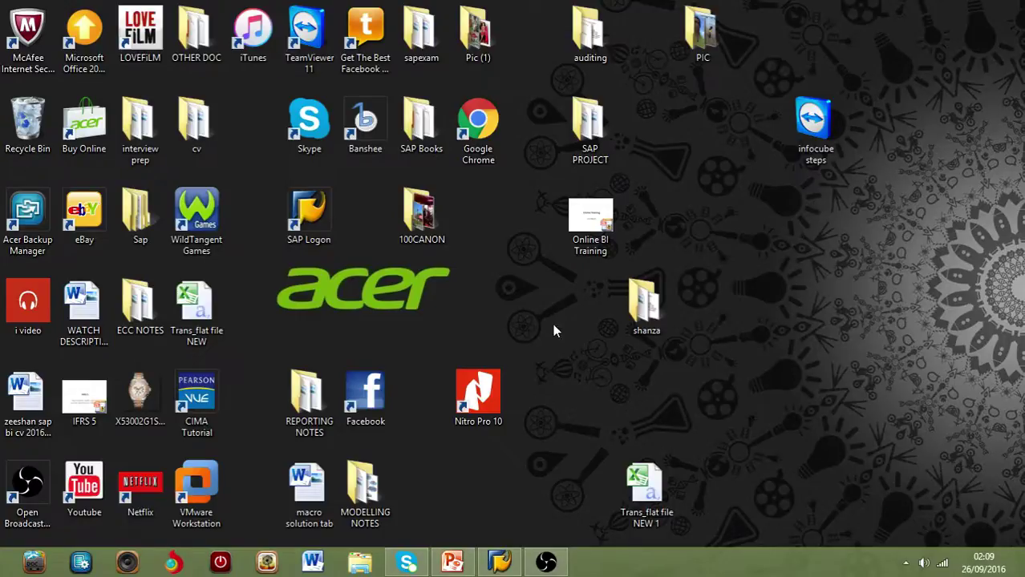
Step: Restore and close the disconnected SAP session, then view the detailed connection-reset error
{"action": "left_click", "coordinate": [493, 563]}
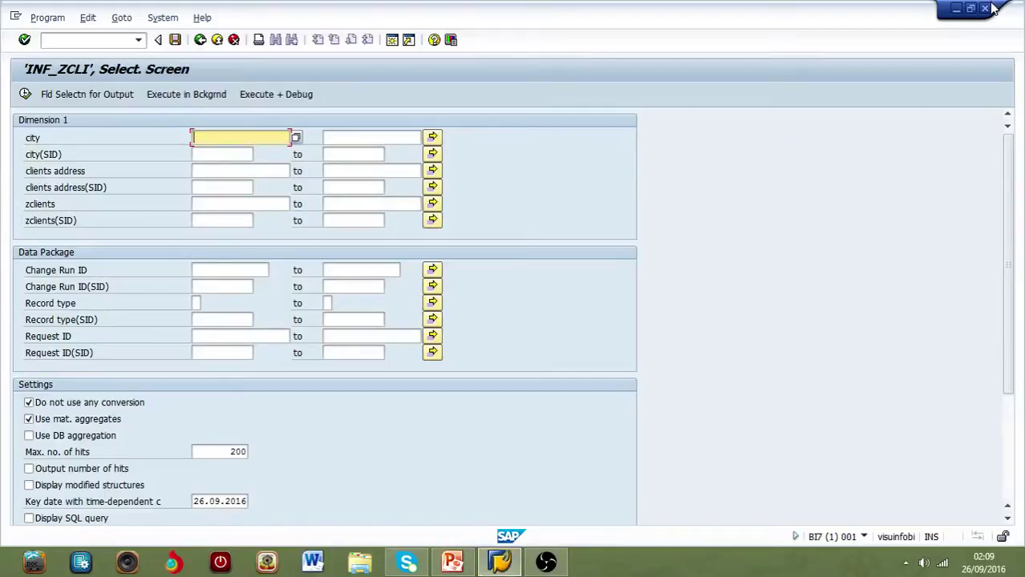
{"action": "left_click", "coordinate": [987, 8]}
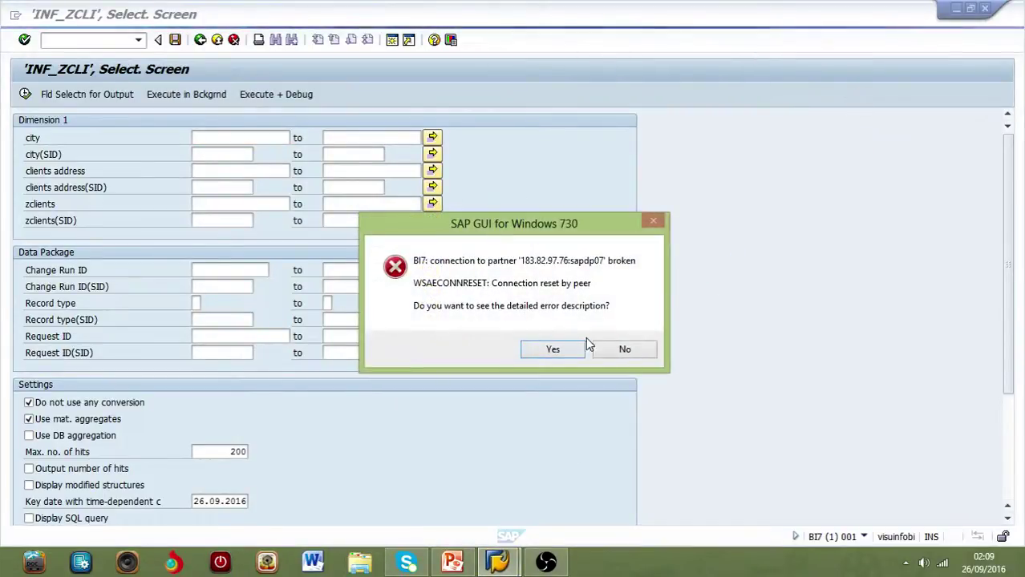
{"action": "left_click", "coordinate": [568, 349]}
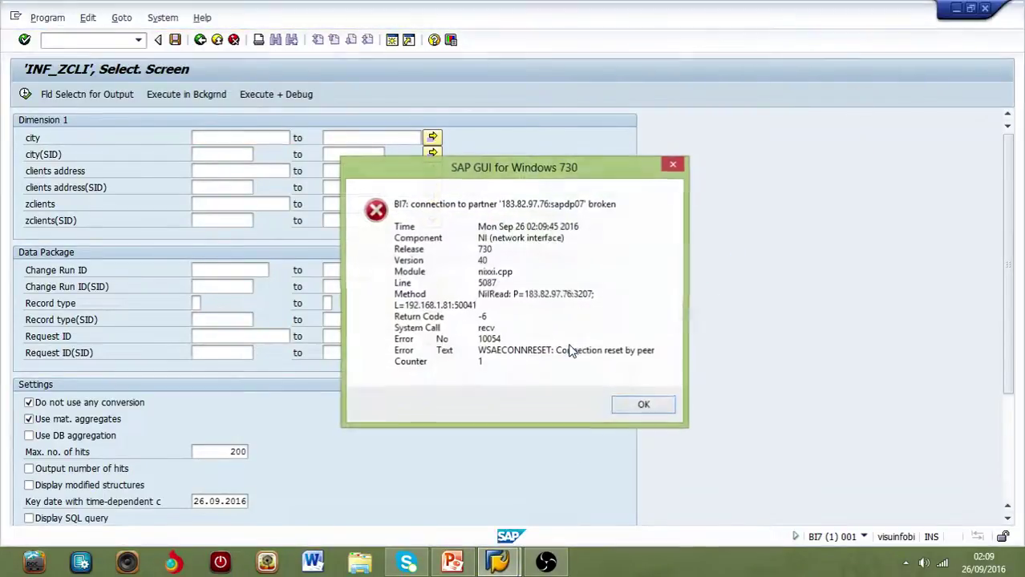
Step: Finish closing SAP, then log back on to BI 7.0 with the user name and password
{"action": "left_click", "coordinate": [666, 408]}
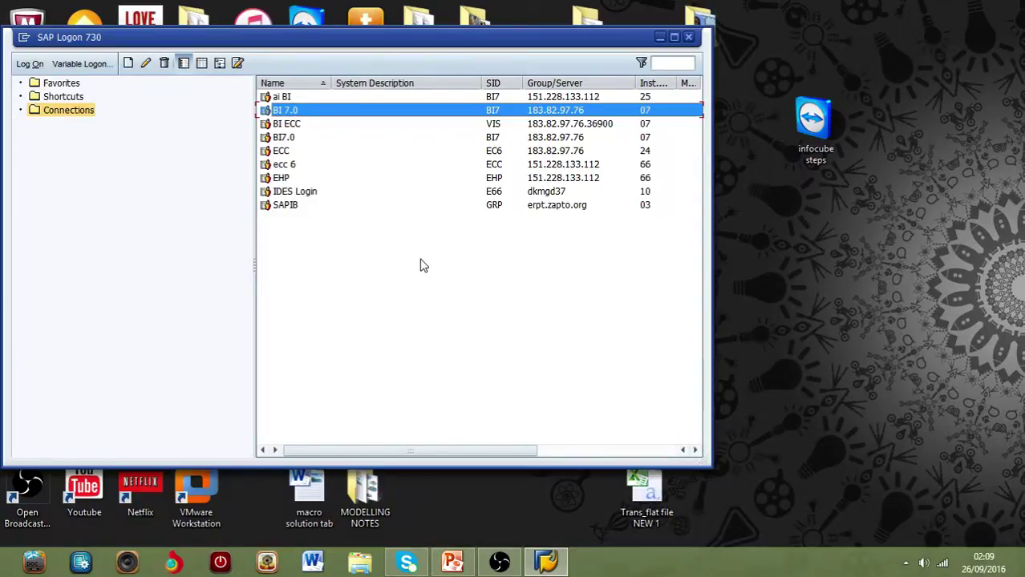
{"action": "key", "text": "Return"}
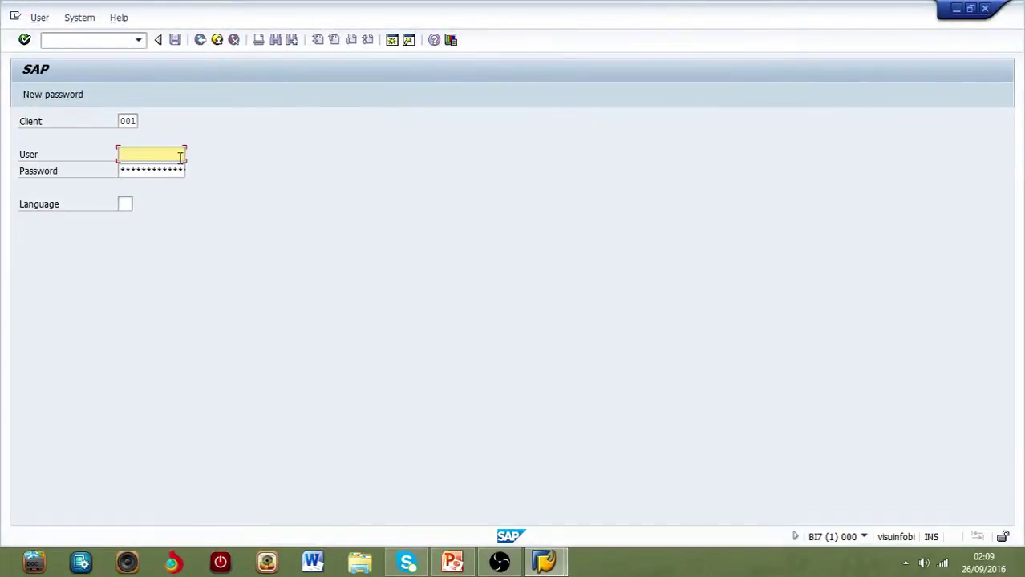
{"action": "type", "text": "ZE"}
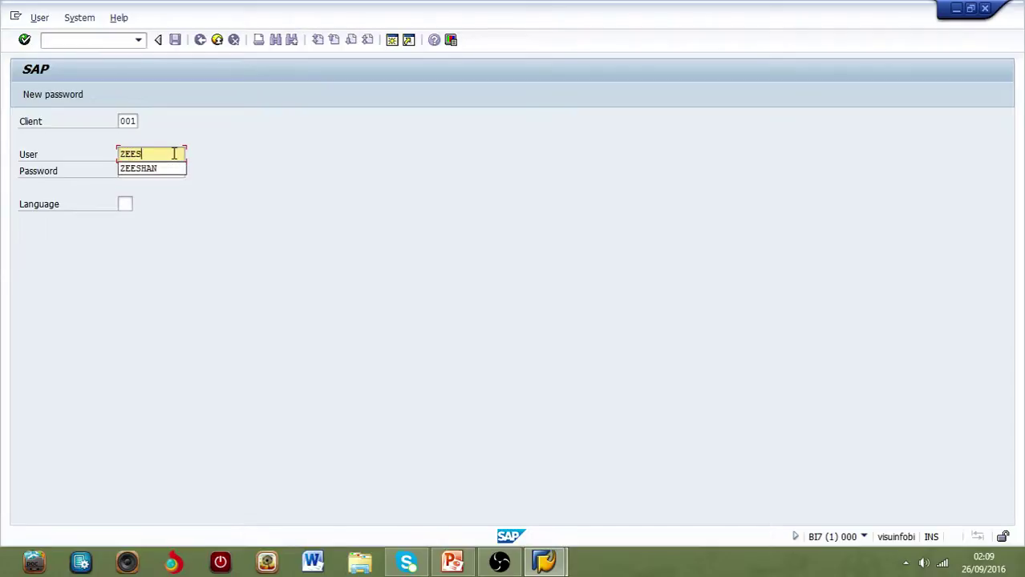
{"action": "type", "text": "ES"}
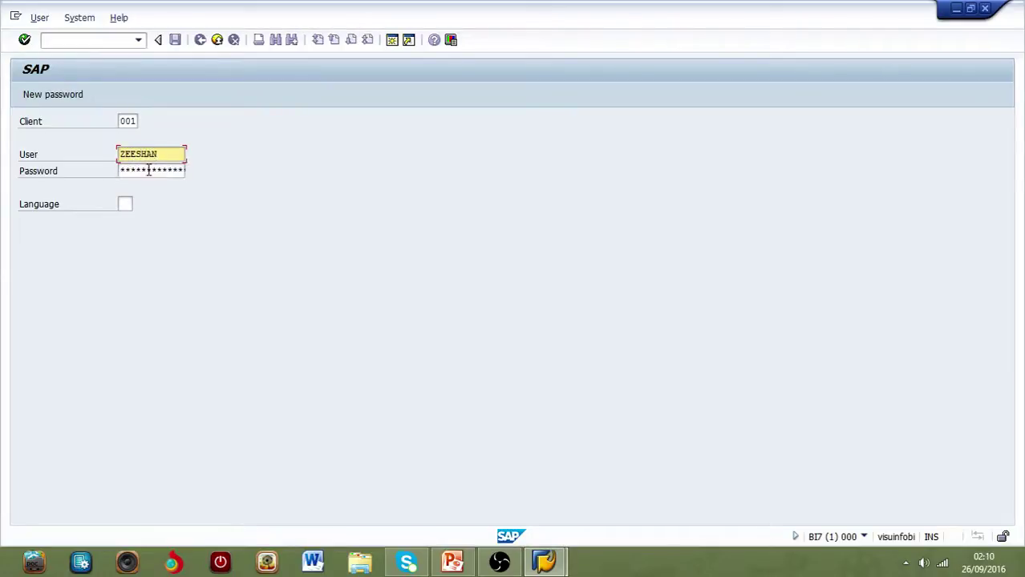
{"action": "left_click", "coordinate": [148, 170]}
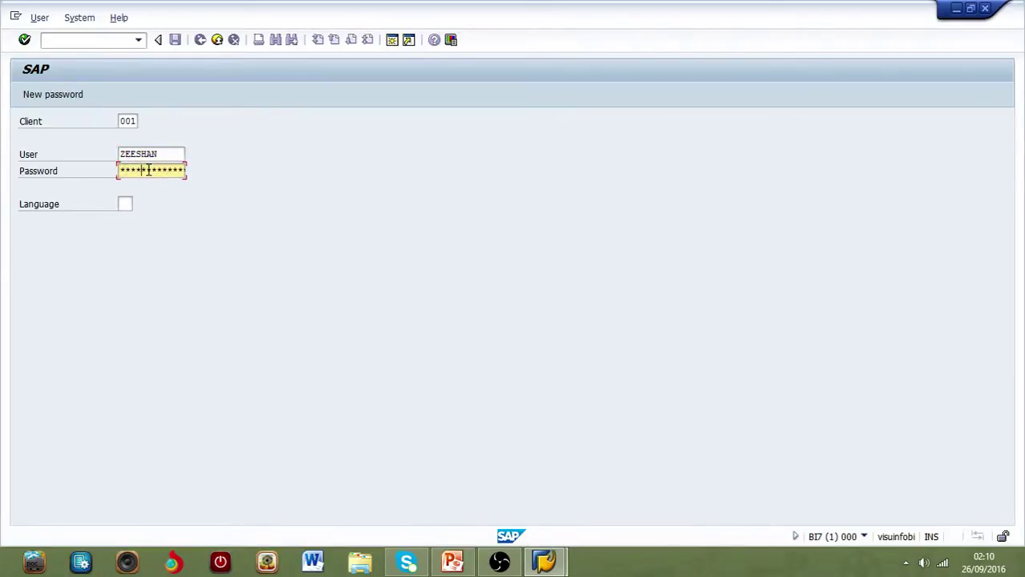
{"action": "key", "text": "Return"}
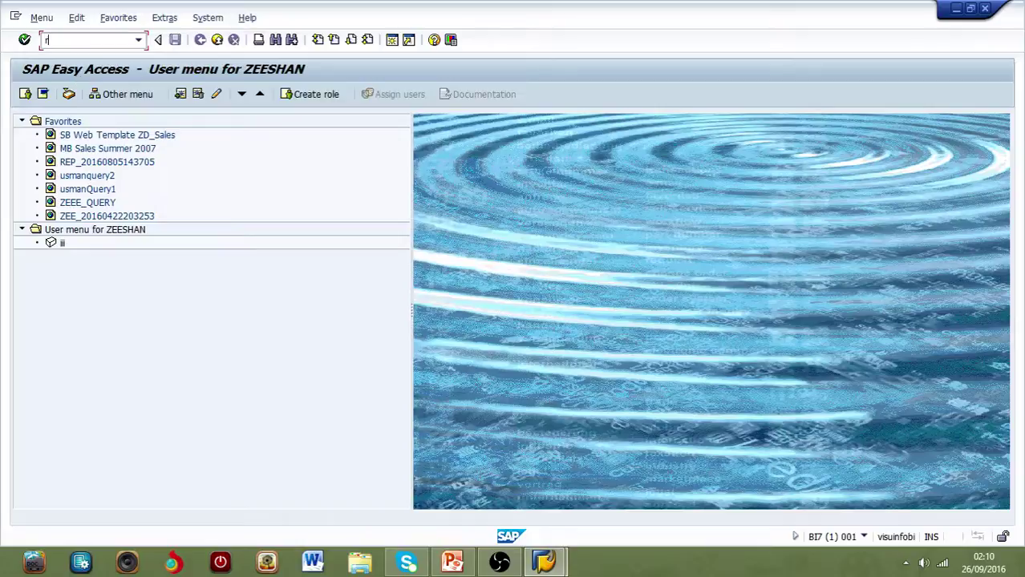
Step: Launch the Data Warehousing Workbench with rsa1 and show the InfoProvider tree
{"action": "type", "text": "rsa1"}
{"action": "key", "text": "Return"}
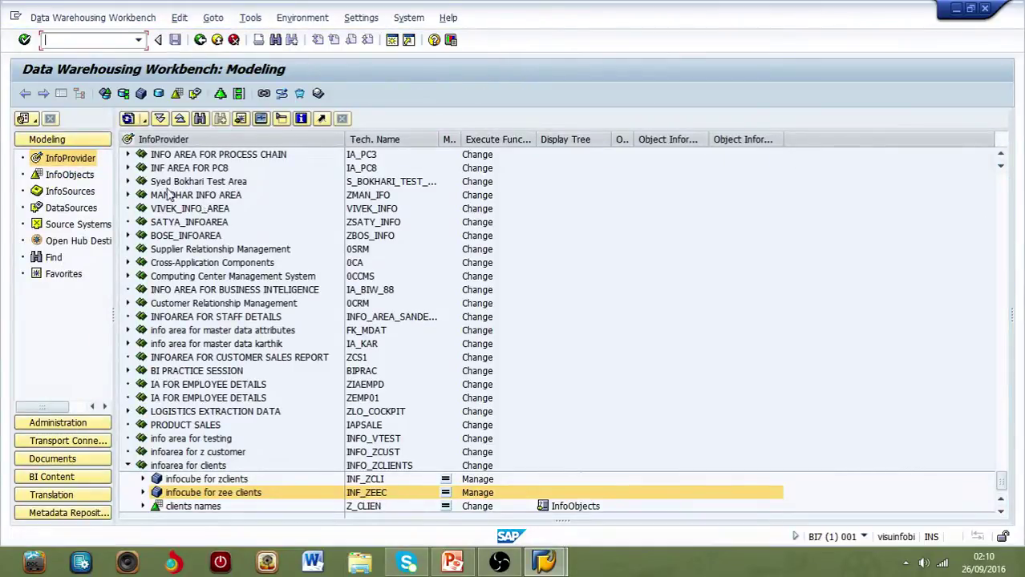
{"action": "left_click", "coordinate": [72, 160]}
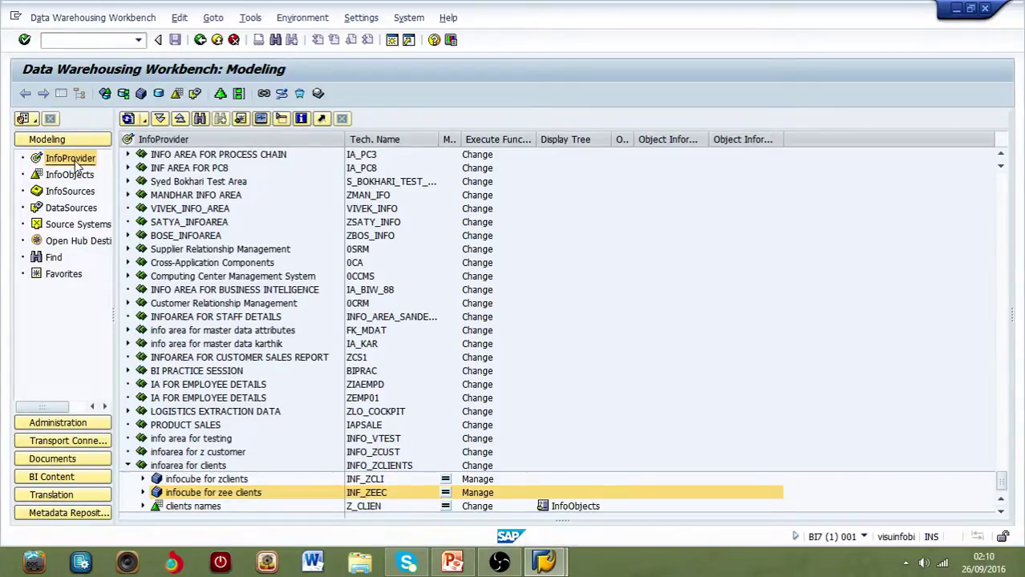
Step: Create DataStore Object dso_cli, described 'dso z clients', in the infoarea for clients
{"action": "right_click", "coordinate": [226, 468]}
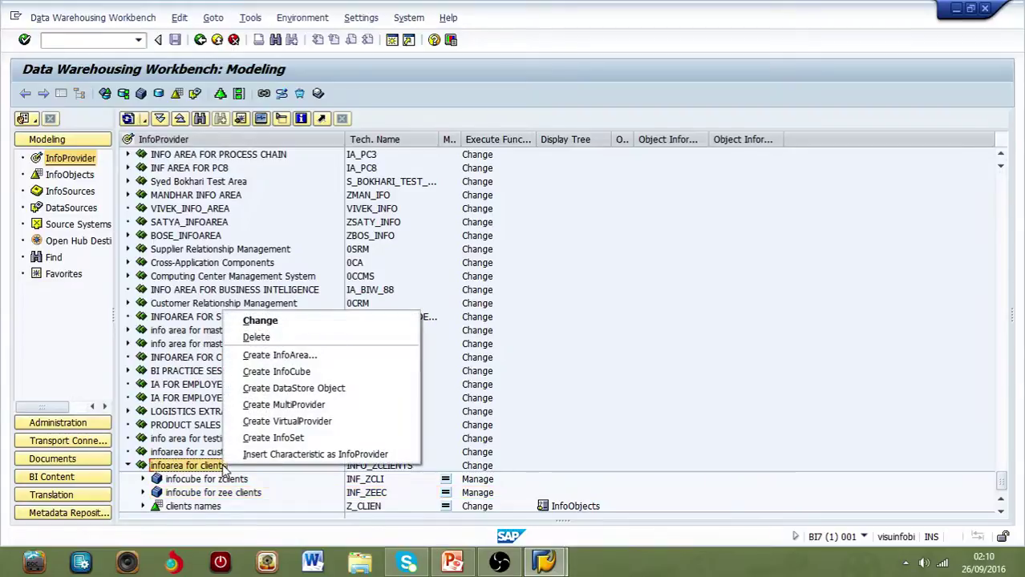
{"action": "left_click", "coordinate": [332, 392]}
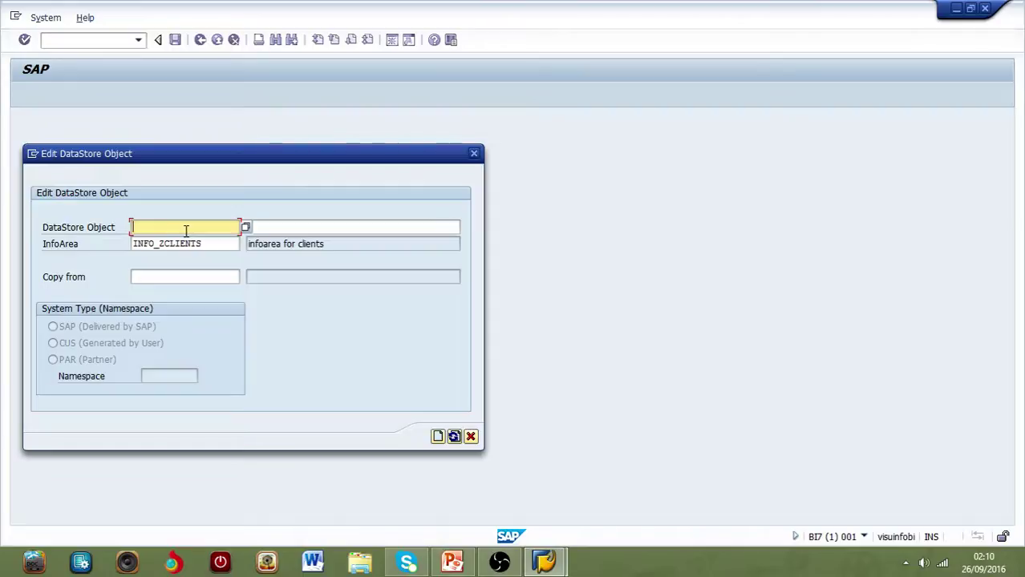
{"action": "type", "text": "dso_cli"}
{"action": "left_click", "coordinate": [294, 229]}
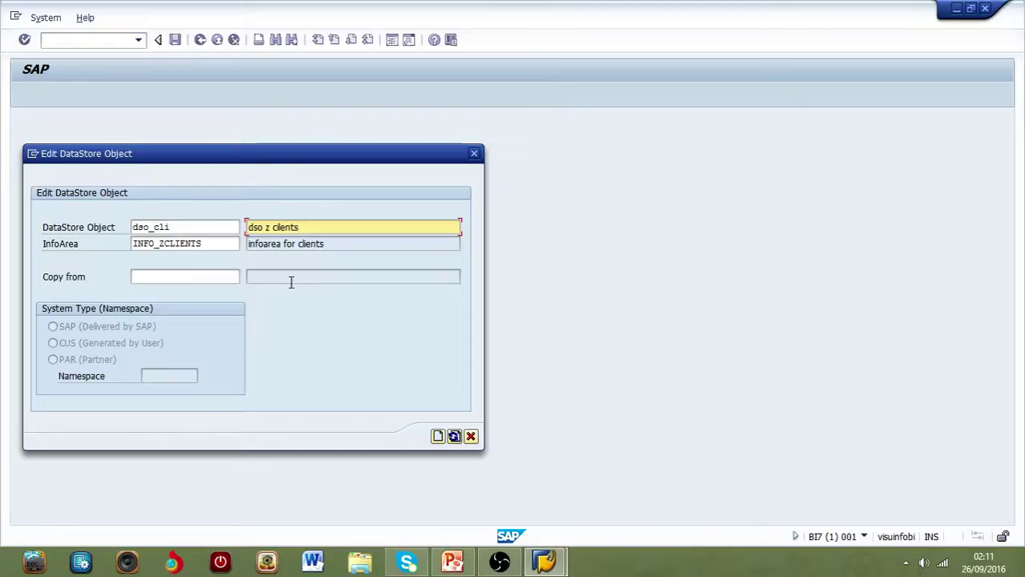
{"action": "left_click", "coordinate": [437, 436]}
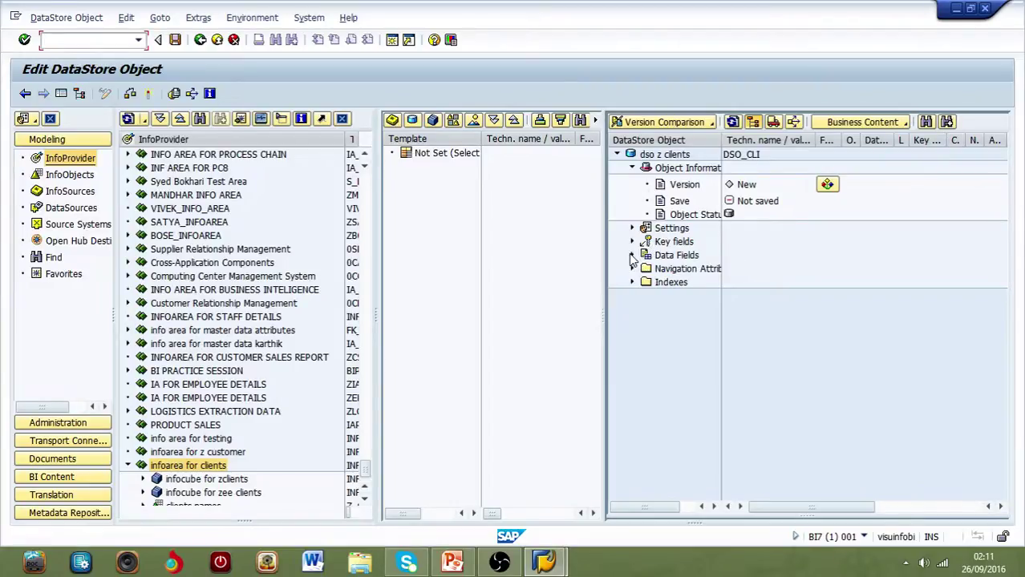
Step: Set InfoObject catalog CAT_CHARZ ('catlog for z clients') as the template
{"action": "left_click", "coordinate": [632, 255]}
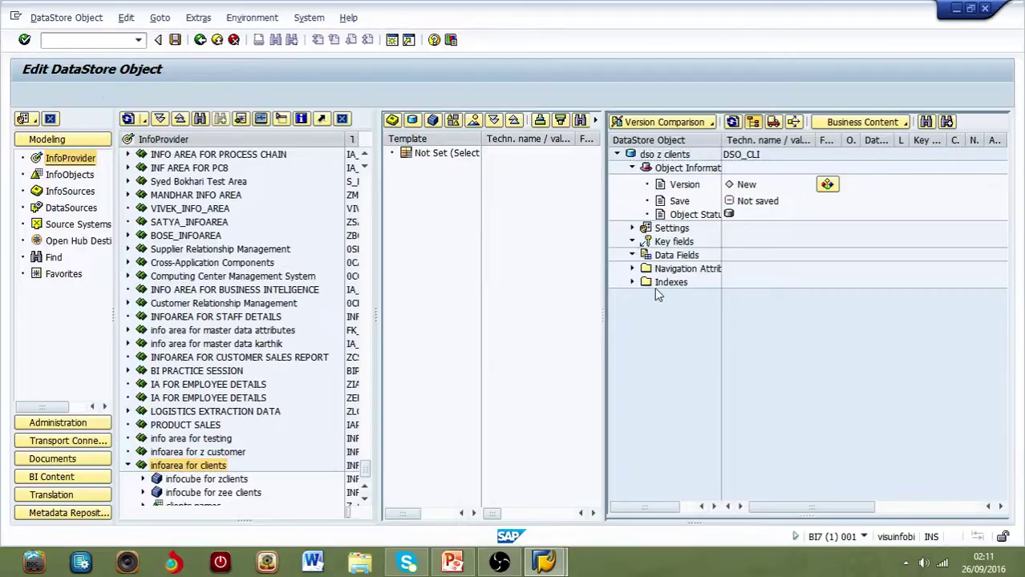
{"action": "left_click", "coordinate": [452, 121]}
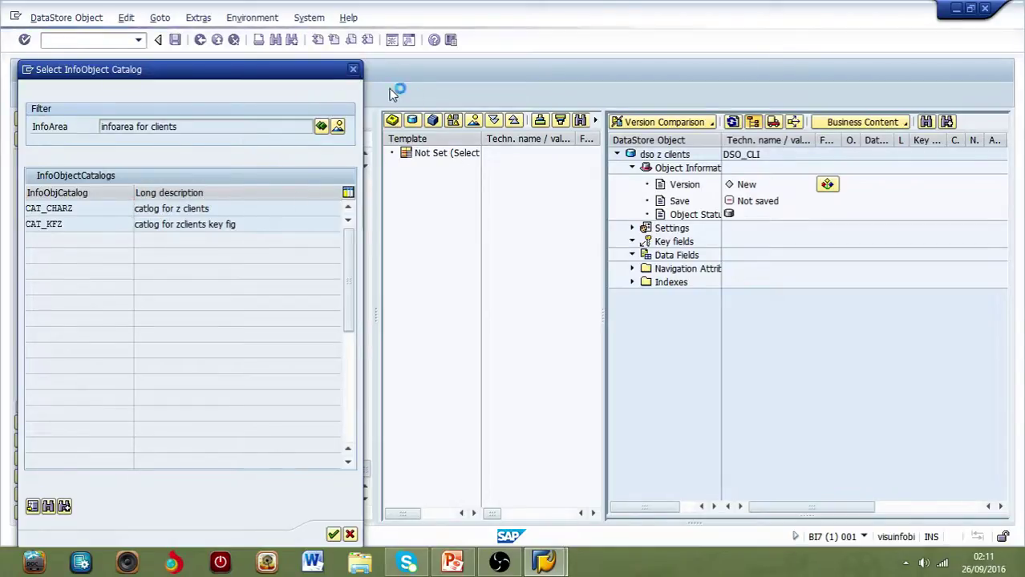
{"action": "left_click", "coordinate": [351, 70]}
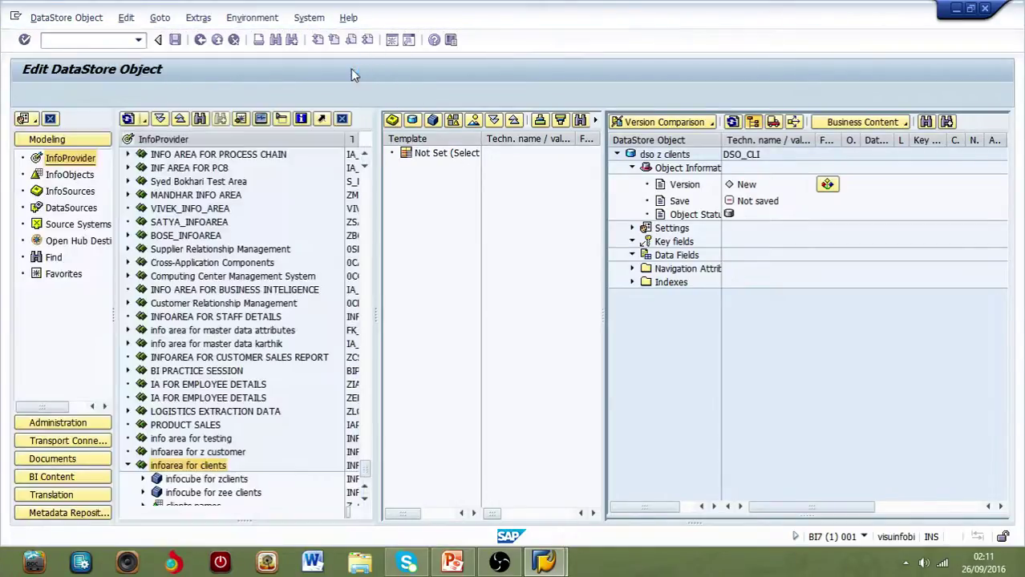
{"action": "left_click", "coordinate": [451, 122]}
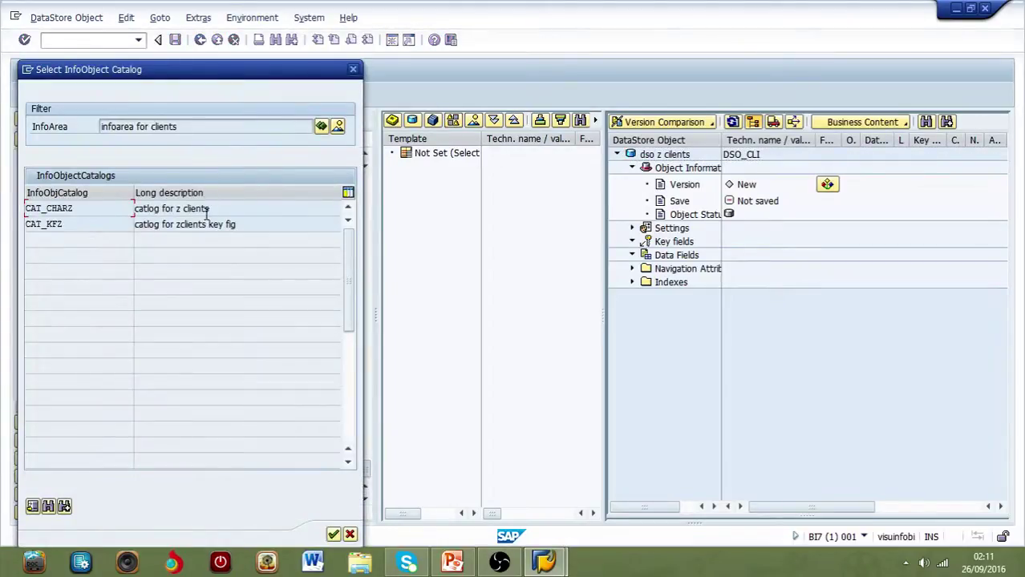
{"action": "double_click", "coordinate": [207, 210]}
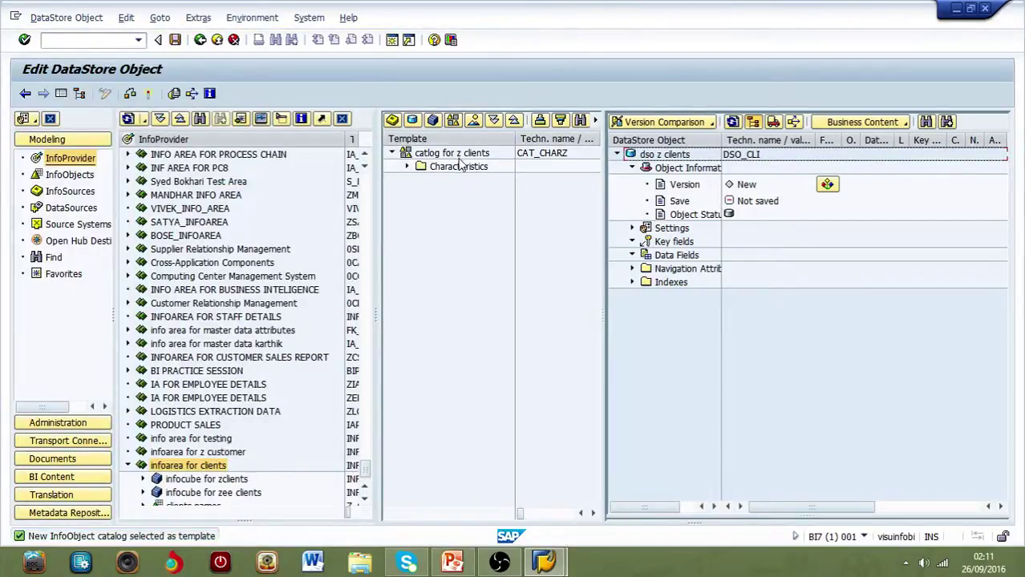
Step: Drag clients city to Key fields, and clients address and clients names to Data Fields
{"action": "left_click", "coordinate": [407, 166]}
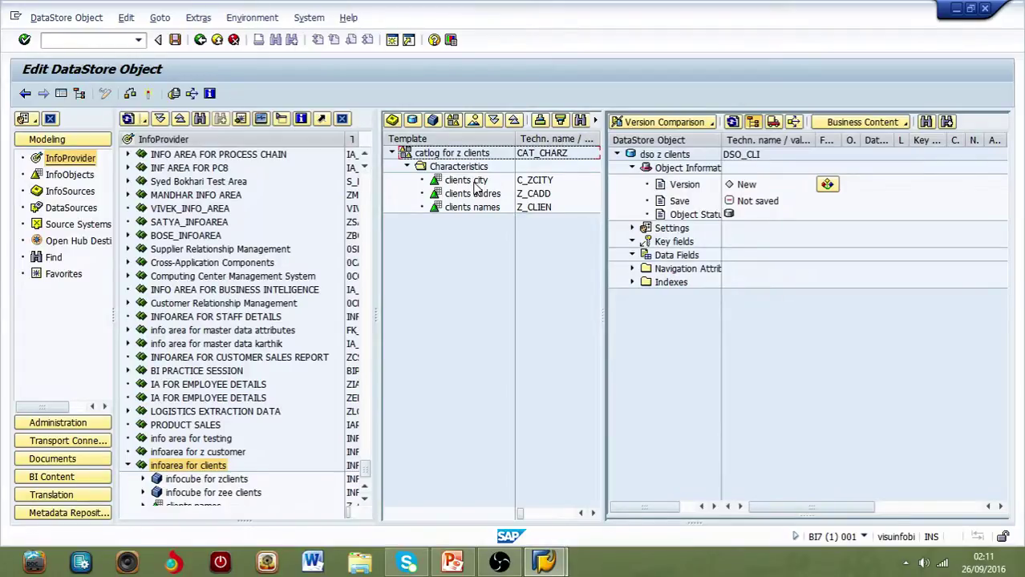
{"action": "left_click_drag", "start_coordinate": [476, 184], "coordinate": [642, 258]}
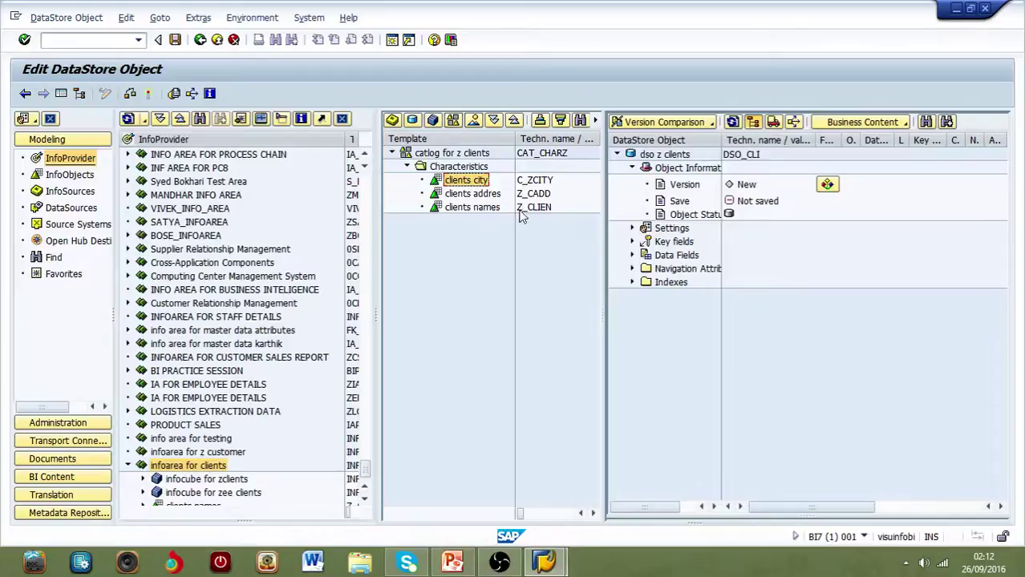
{"action": "left_click", "coordinate": [479, 196]}
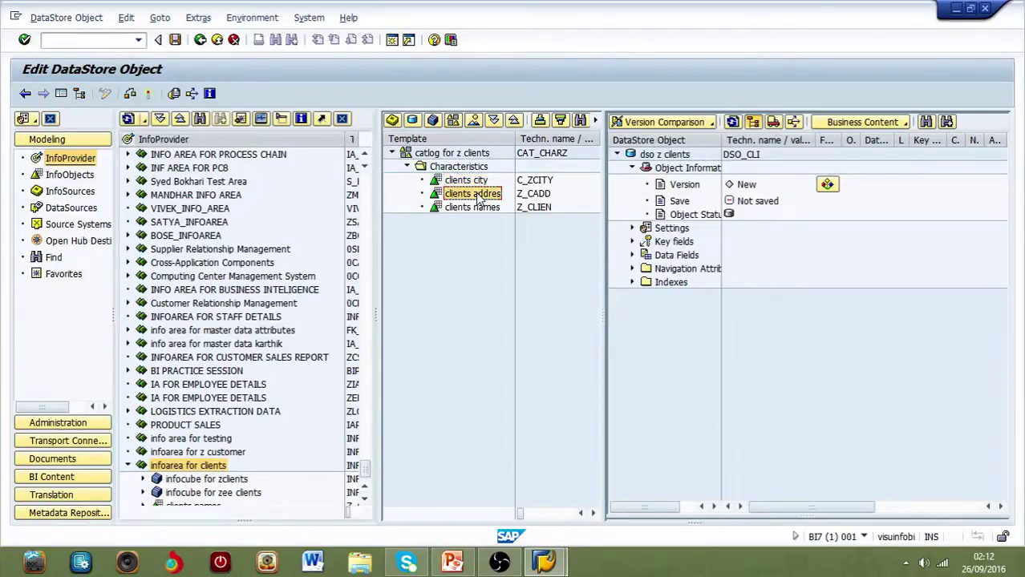
{"action": "left_click_drag", "start_coordinate": [479, 198], "coordinate": [636, 264]}
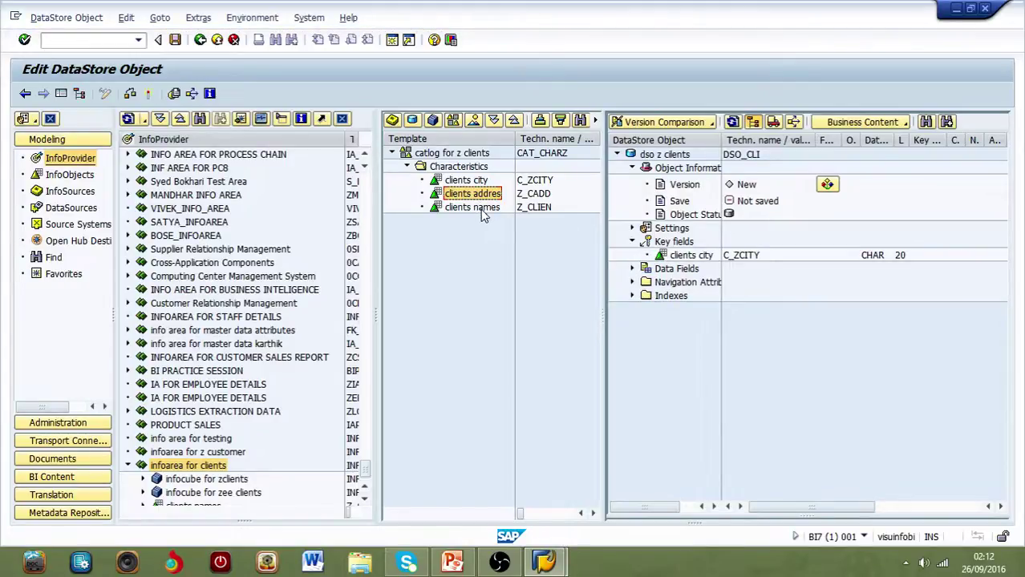
{"action": "left_click_drag", "start_coordinate": [481, 210], "coordinate": [668, 268]}
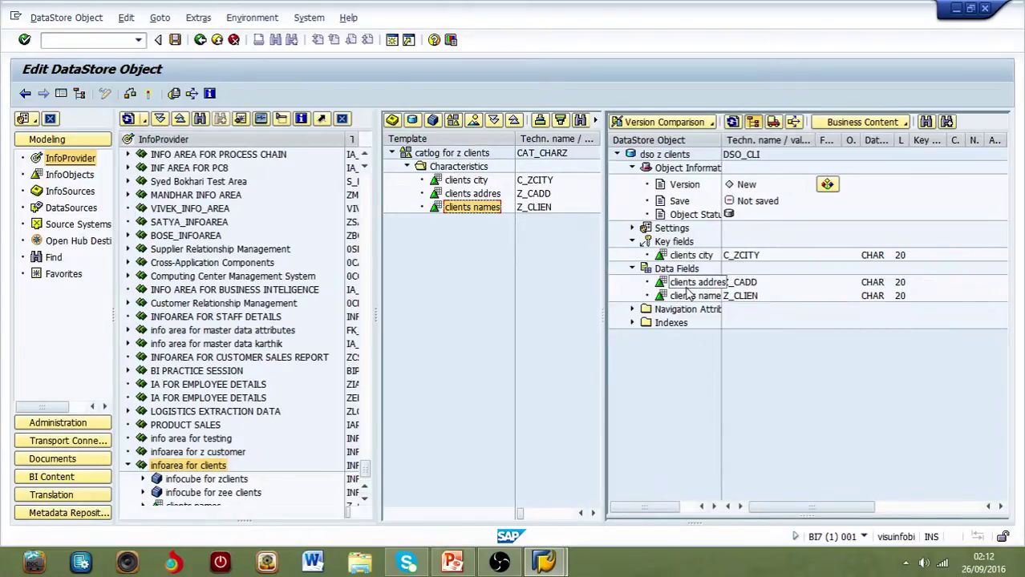
{"action": "key", "text": "super+c"}
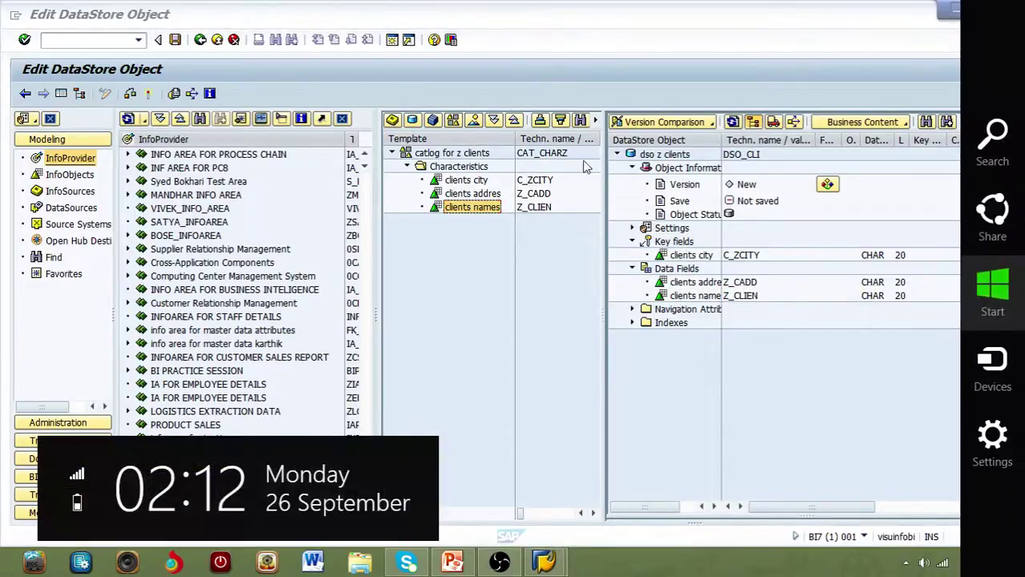
Step: Switch the template to key-figure catalog CAT_KFZ and expand its Key Figures
{"action": "left_click", "coordinate": [454, 131]}
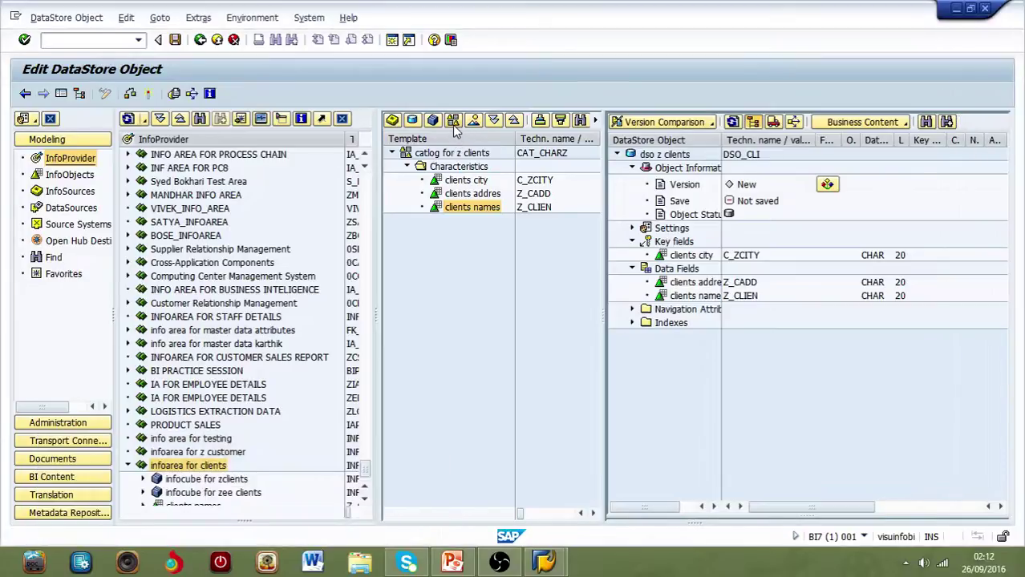
{"action": "left_click", "coordinate": [453, 124]}
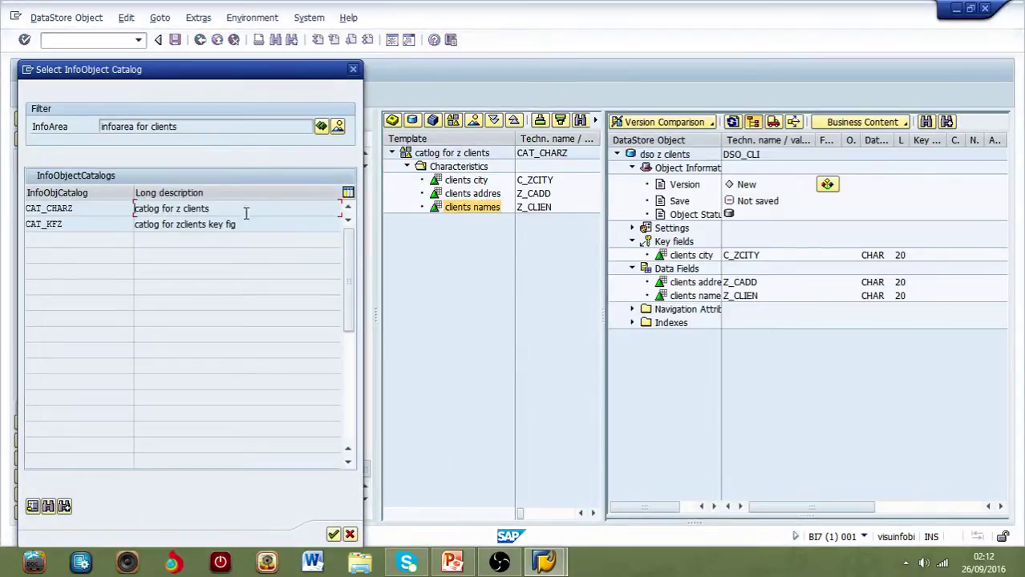
{"action": "double_click", "coordinate": [75, 226]}
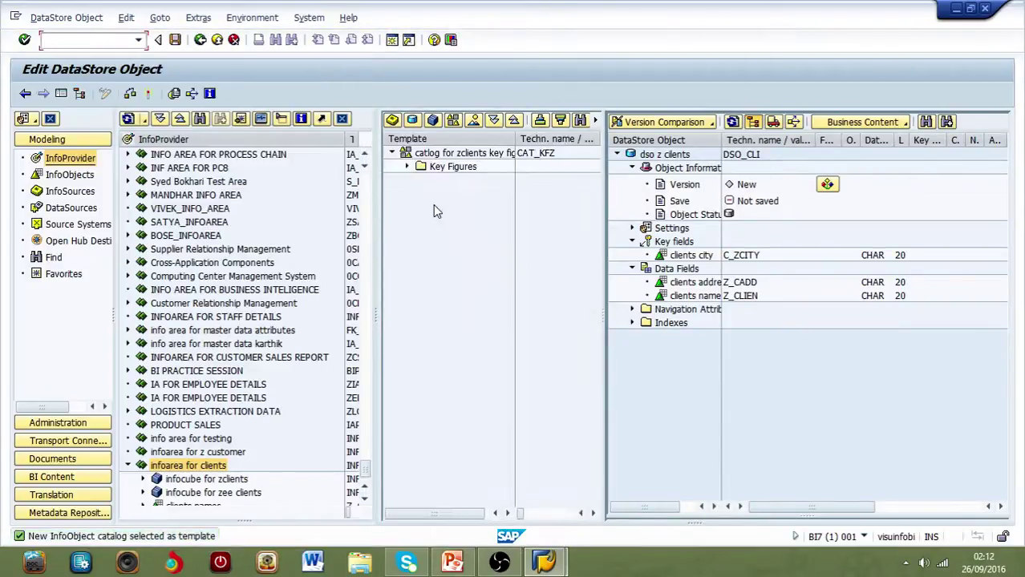
{"action": "left_click", "coordinate": [406, 167]}
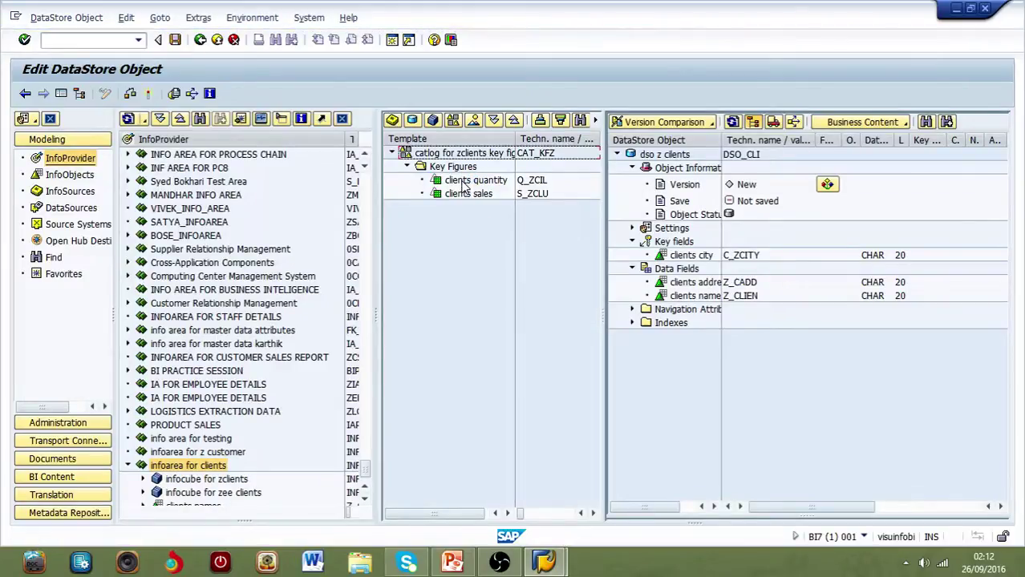
Step: Add key figures clients quantity and clients sales to the Data Fields
{"action": "left_click_drag", "start_coordinate": [463, 186], "coordinate": [641, 295]}
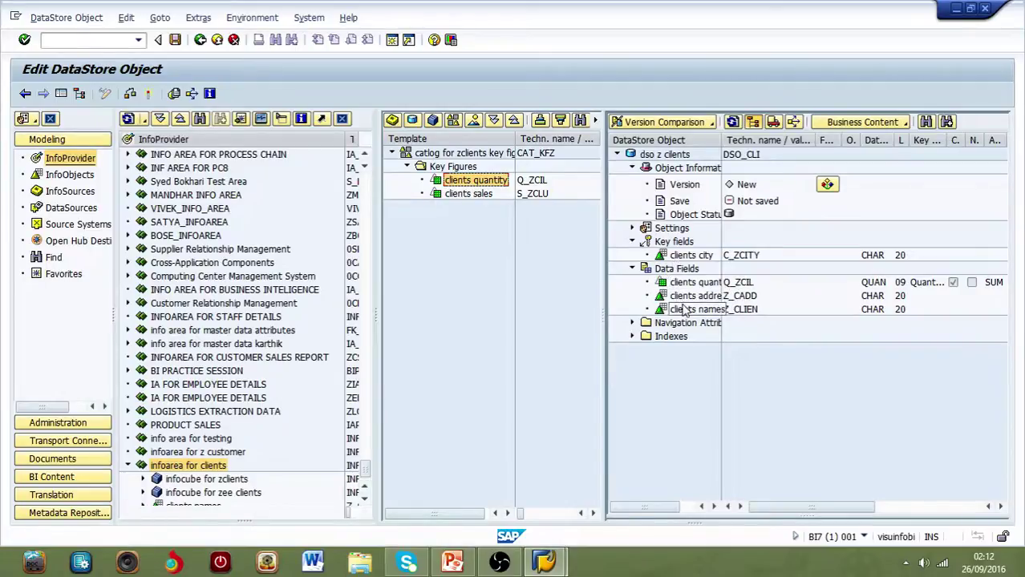
{"action": "left_click", "coordinate": [473, 194]}
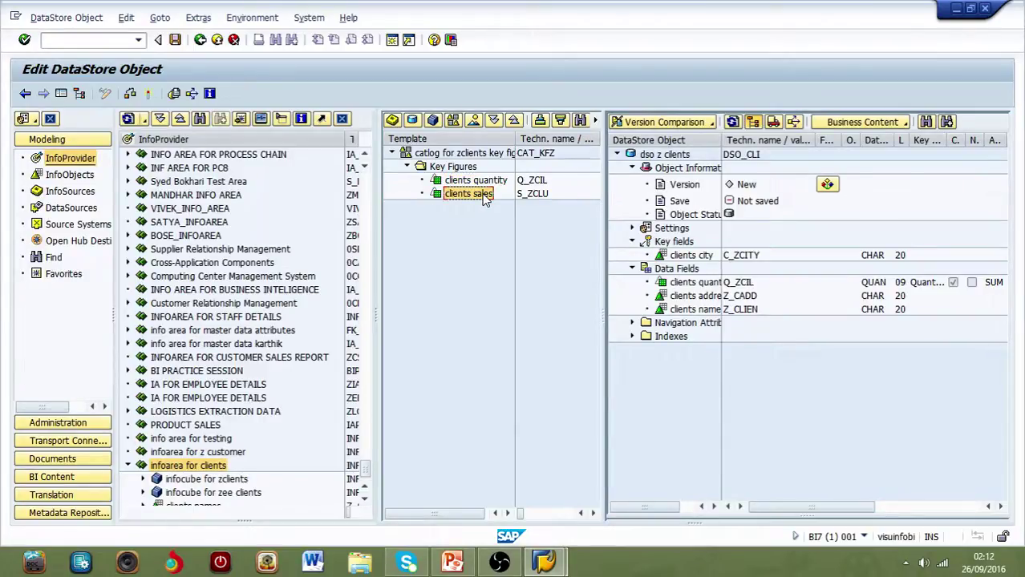
{"action": "mouse_move", "coordinate": [485, 199]}
{"action": "left_mouse_down"}
{"action": "mouse_move", "coordinate": [617, 230]}
{"action": "mouse_move", "coordinate": [636, 255]}
{"action": "left_mouse_up"}
{"action": "left_click_drag", "start_coordinate": [477, 196], "coordinate": [639, 285]}
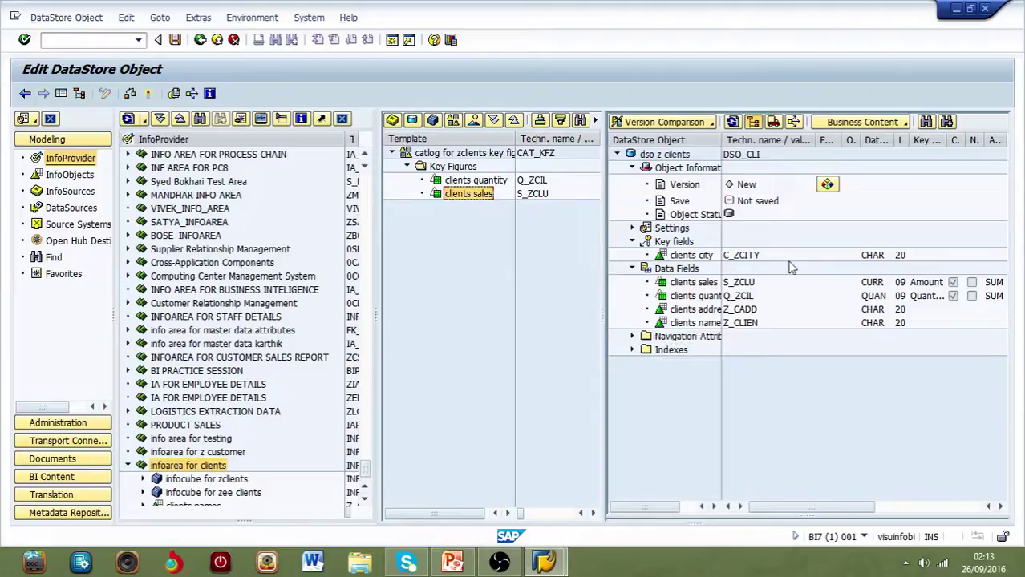
Step: Activate DataStore Object DSO_CLI
{"action": "left_click", "coordinate": [149, 94]}
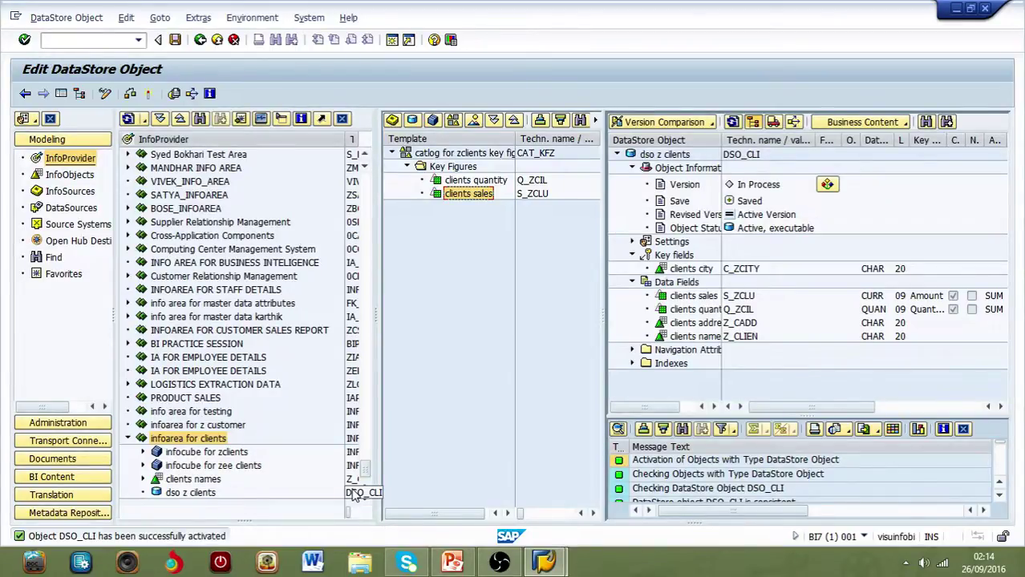
Step: Show the DataSources tree in the Modeling navigation
{"action": "left_click", "coordinate": [78, 210]}
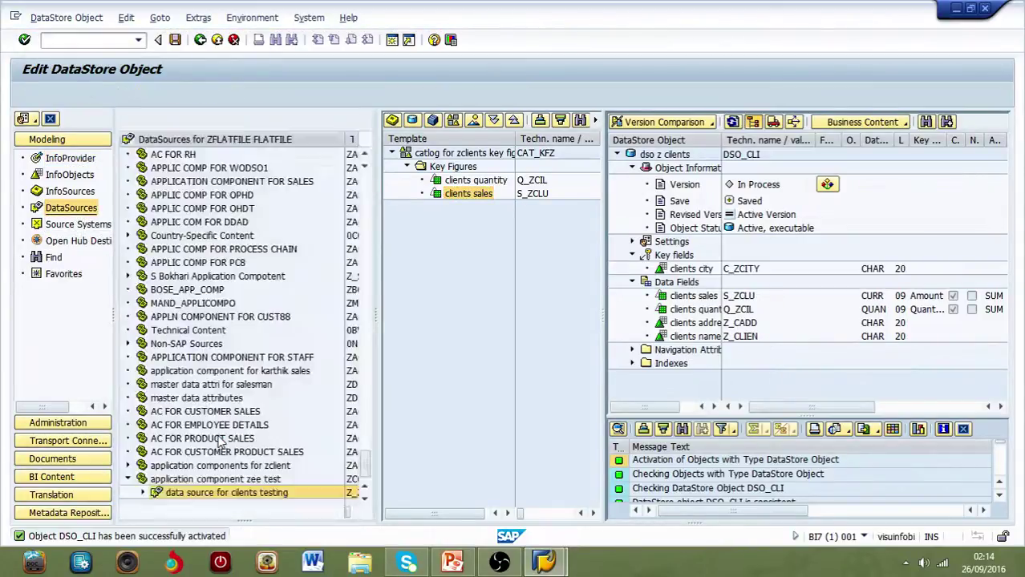